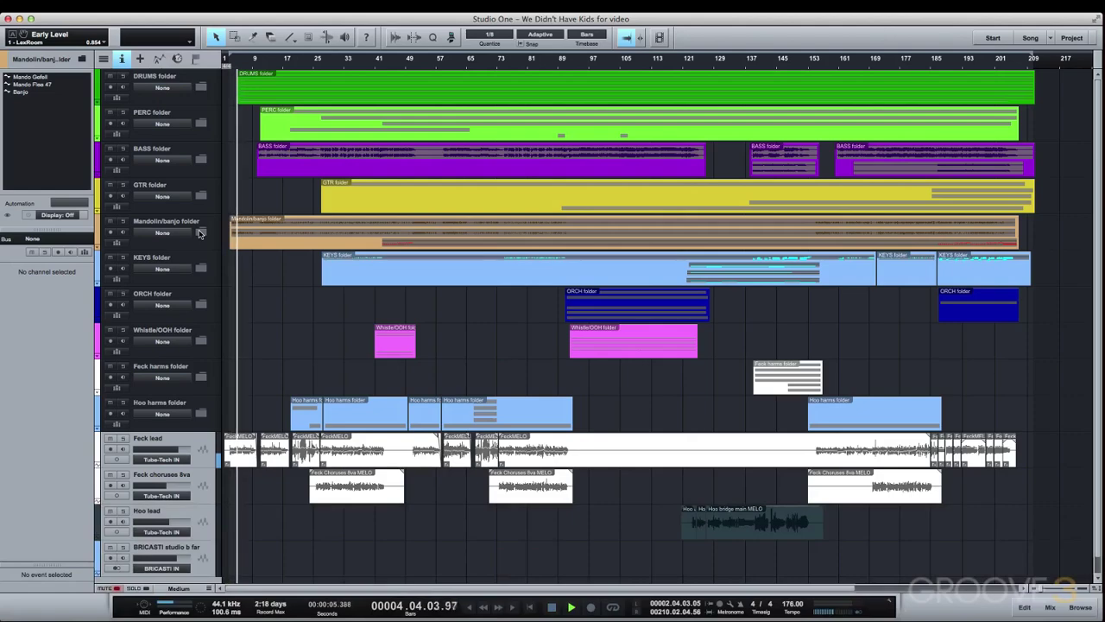
# Expand the Mandolin/banjo folder and inspect the UAD Ampex ATR-102 and EQuality inserts on its bus in the mixer
pyautogui.click(199, 234)
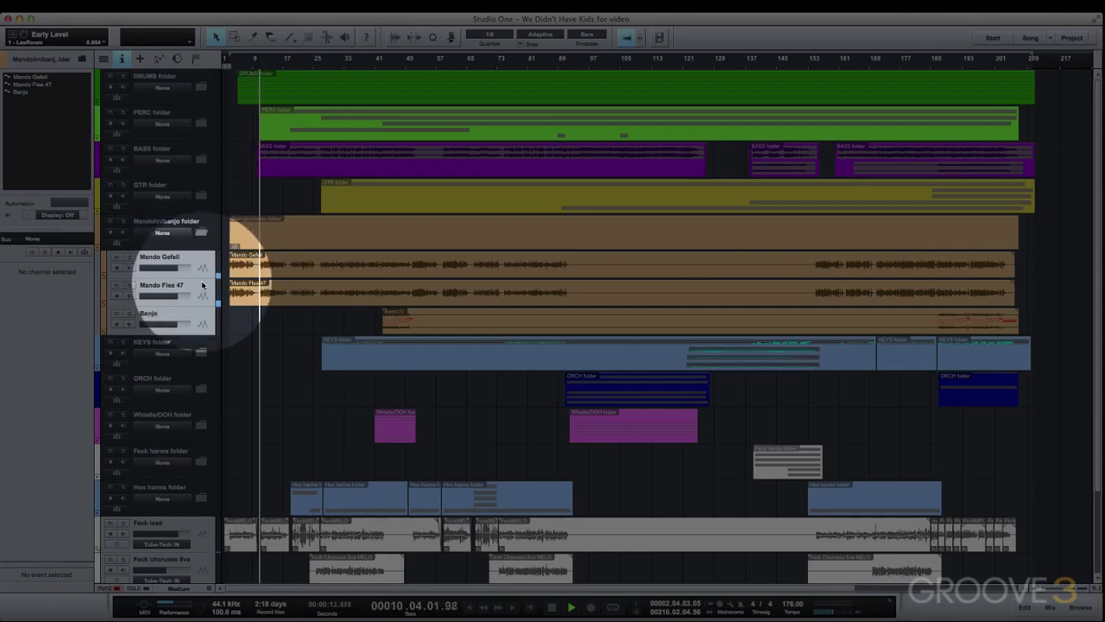
pyautogui.press('F3')
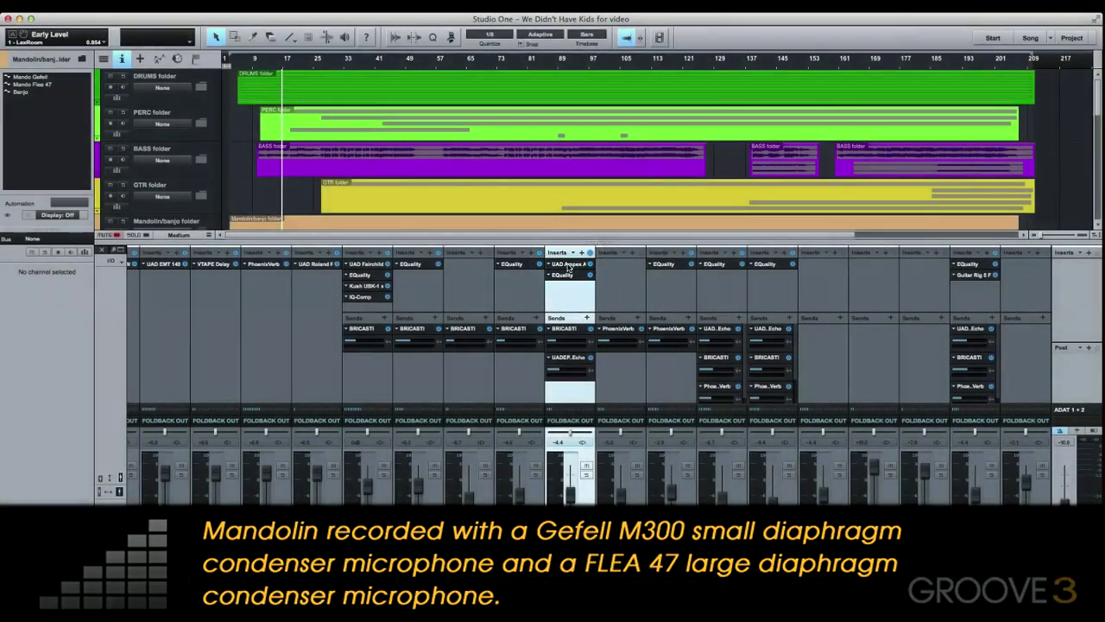
pyautogui.click(568, 265)
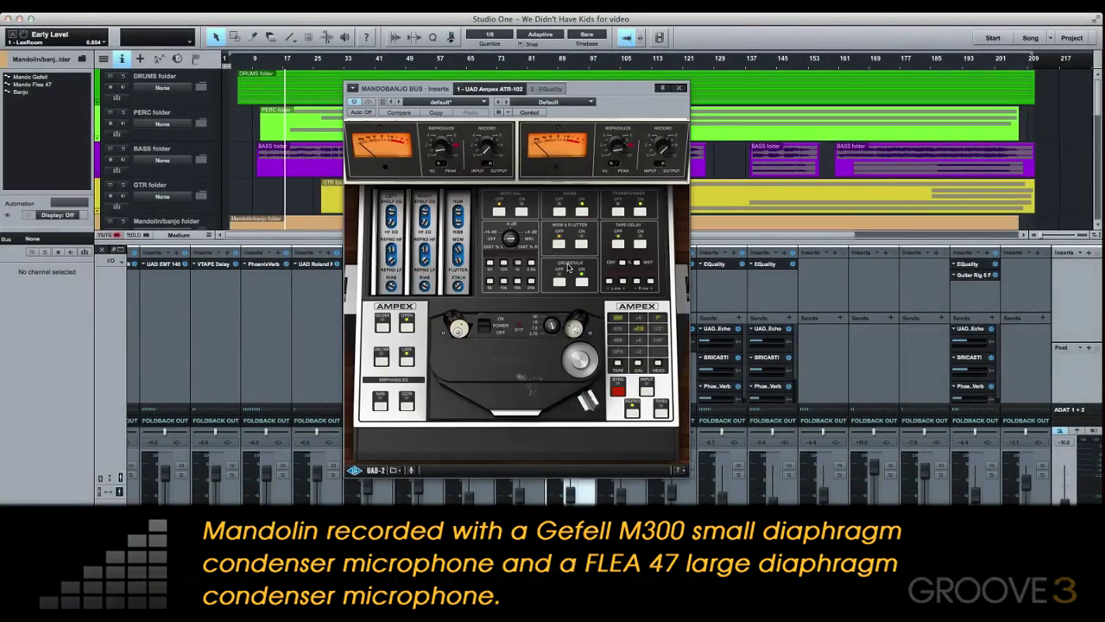
pyautogui.click(545, 89)
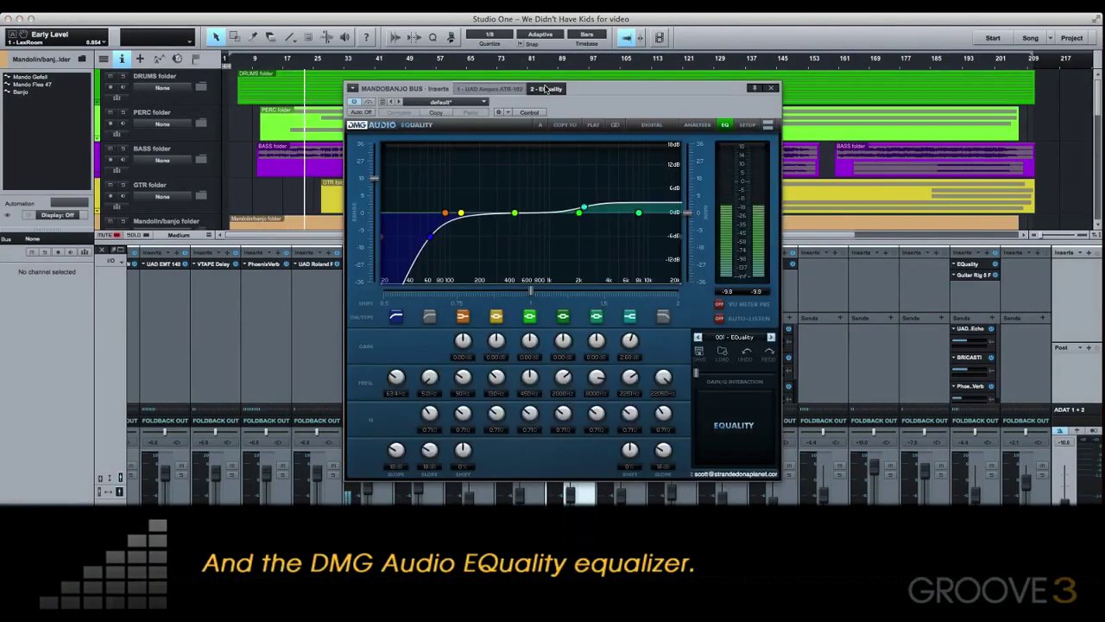
pyautogui.click(773, 88)
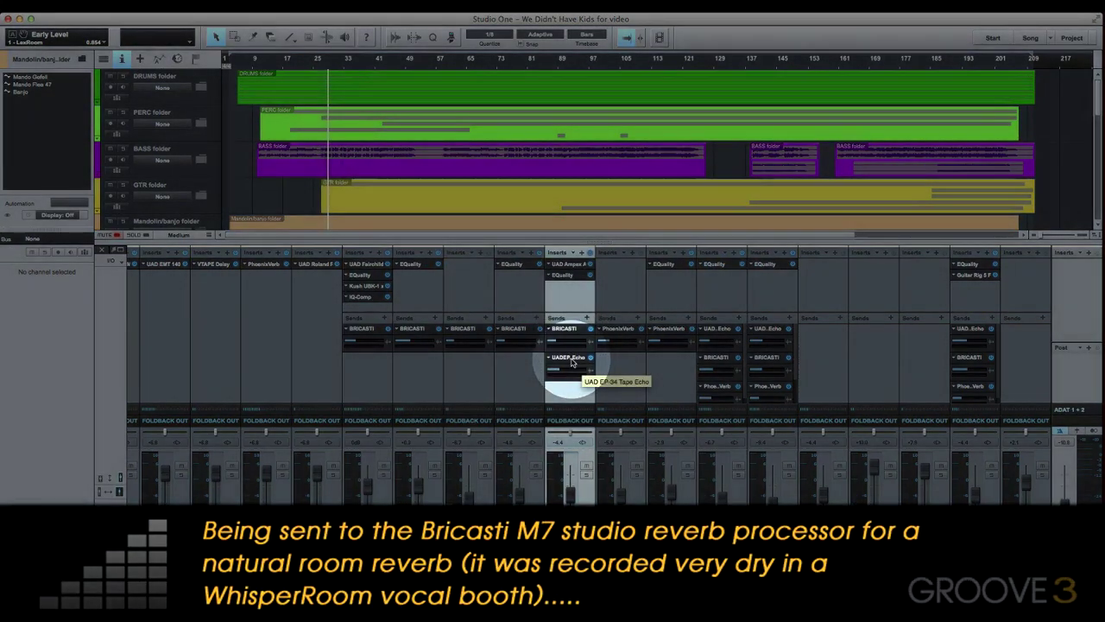
# View the UAD EP-34 Tape Echo fed by the mandolin/banjo bus send, hide the mixer, and collapse the Mandolin/banjo folder
pyautogui.doubleClick(569, 358)
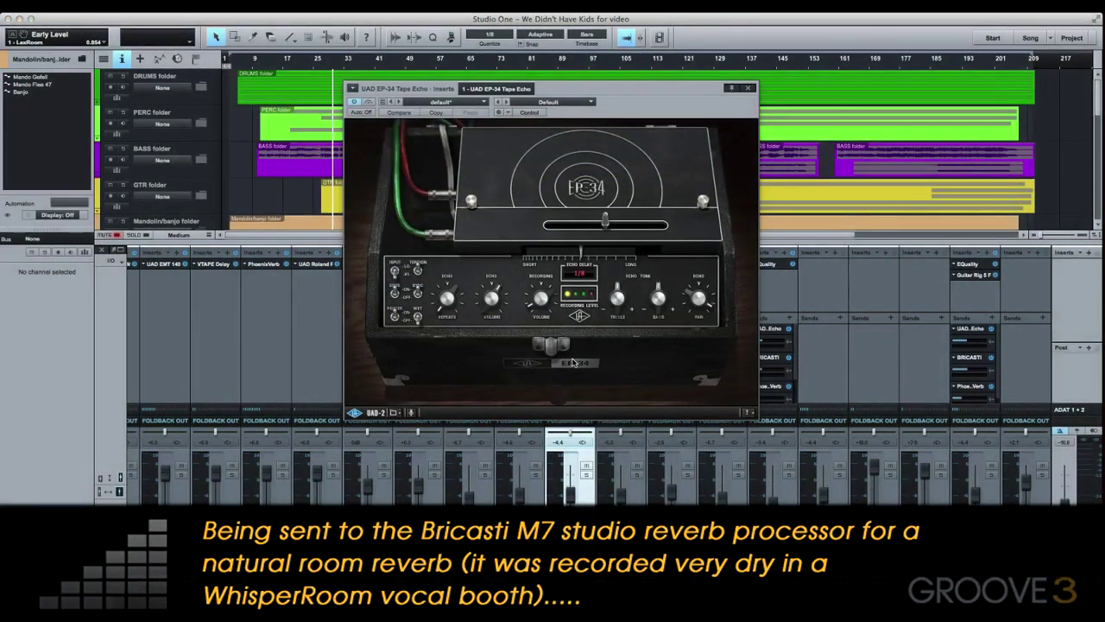
pyautogui.click(750, 88)
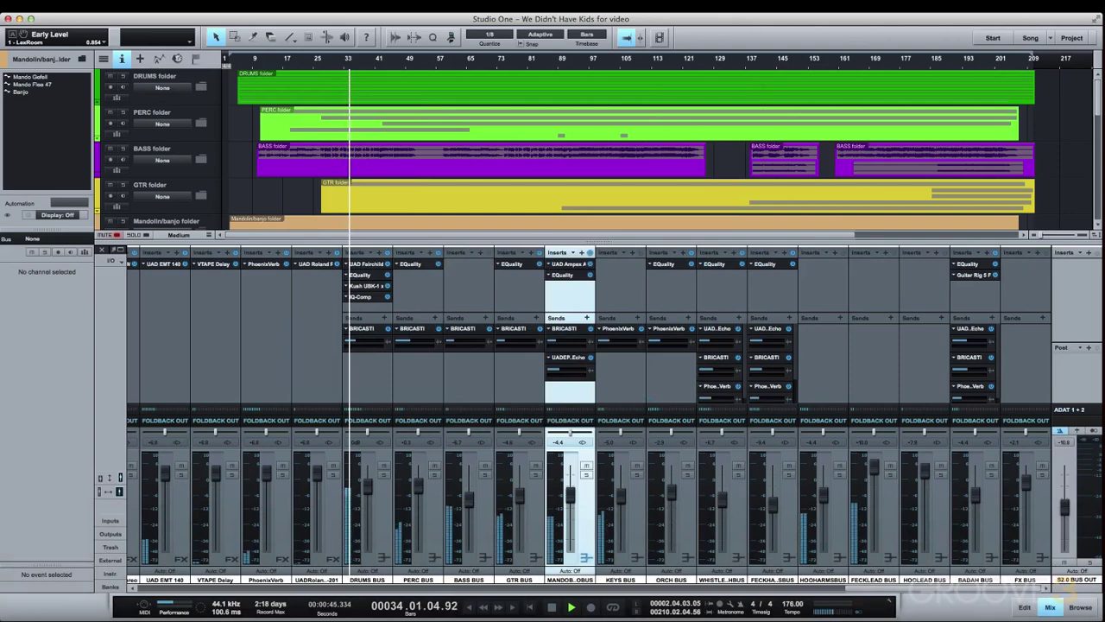
pyautogui.press('F3')
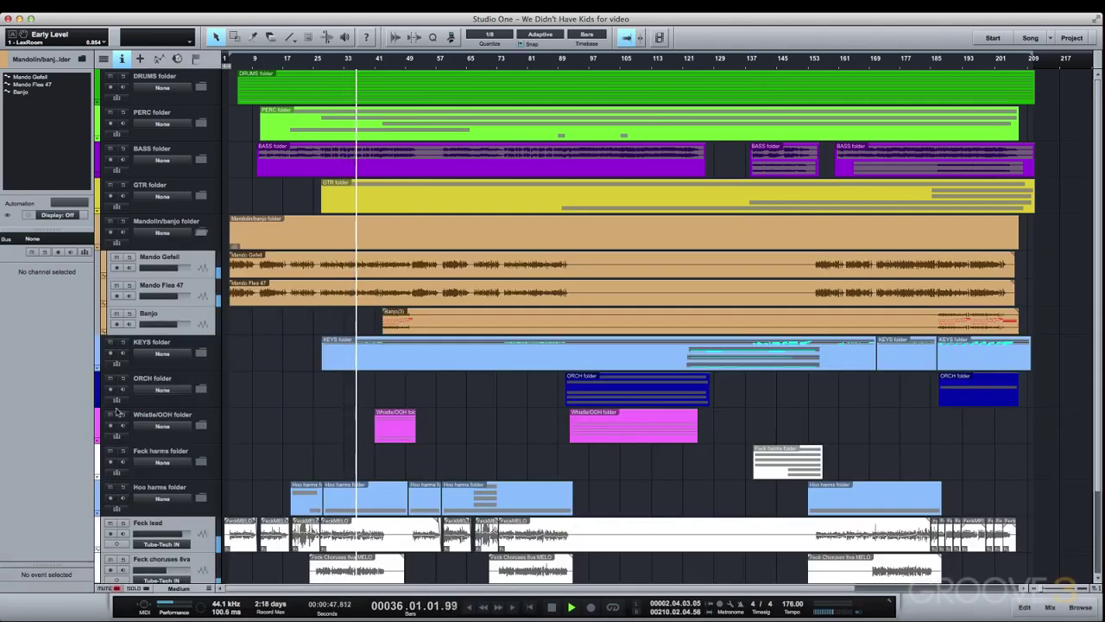
pyautogui.click(200, 232)
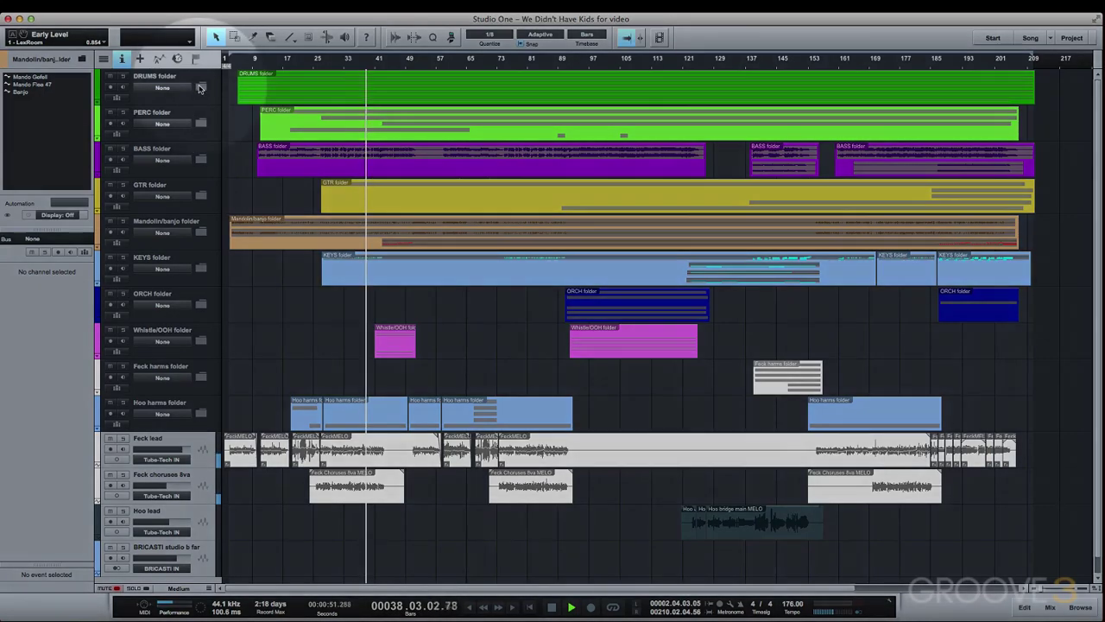
# Expand the DRUMS folder, inspect the UAD Fairchild 670, EQuality and Kush UBK-1 inserts on the DRUMS BUS, and collapse the folder
pyautogui.click(201, 87)
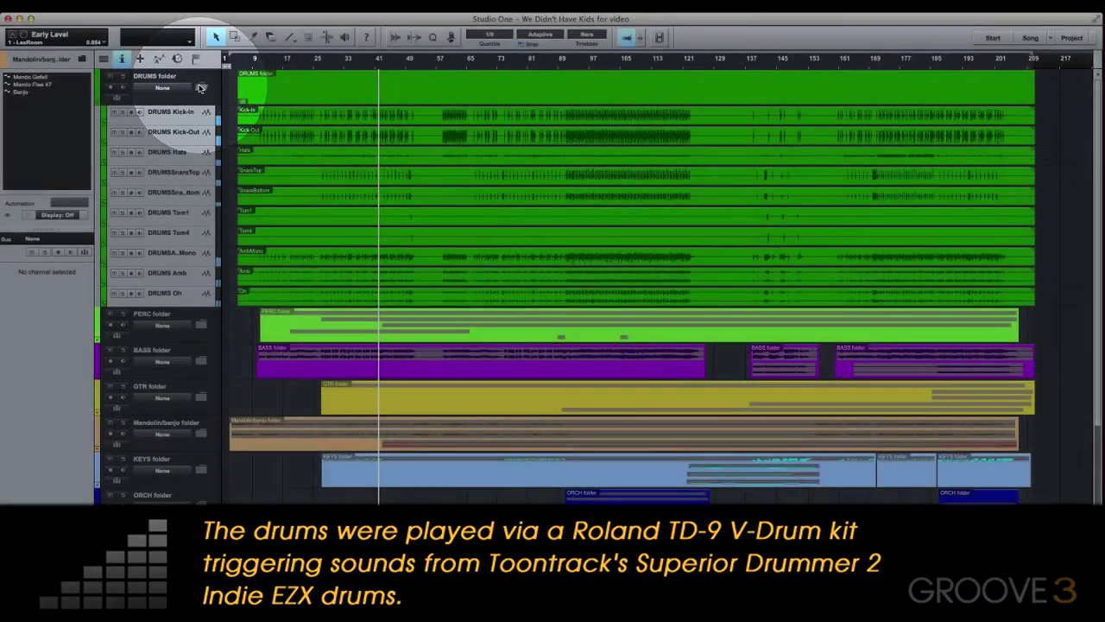
pyautogui.press('F3')
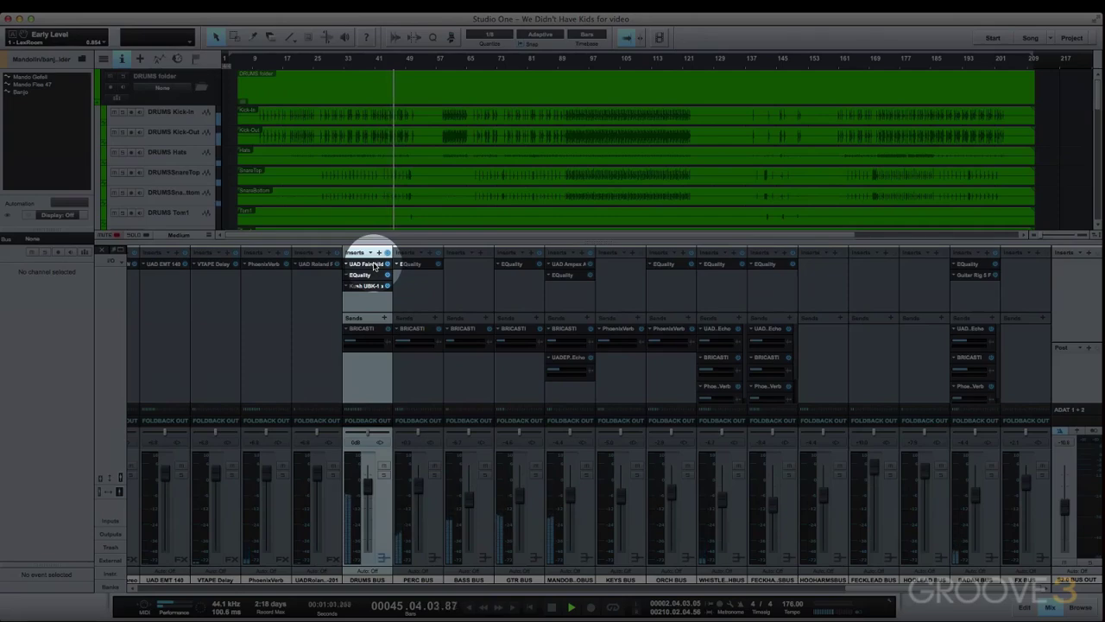
pyautogui.doubleClick(372, 265)
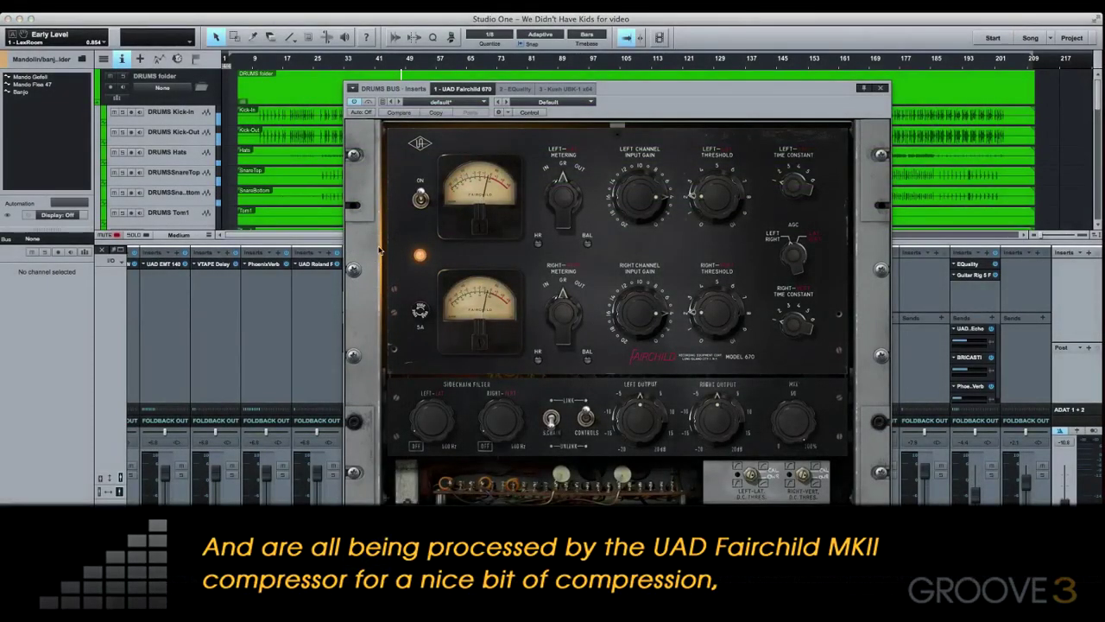
pyautogui.click(518, 89)
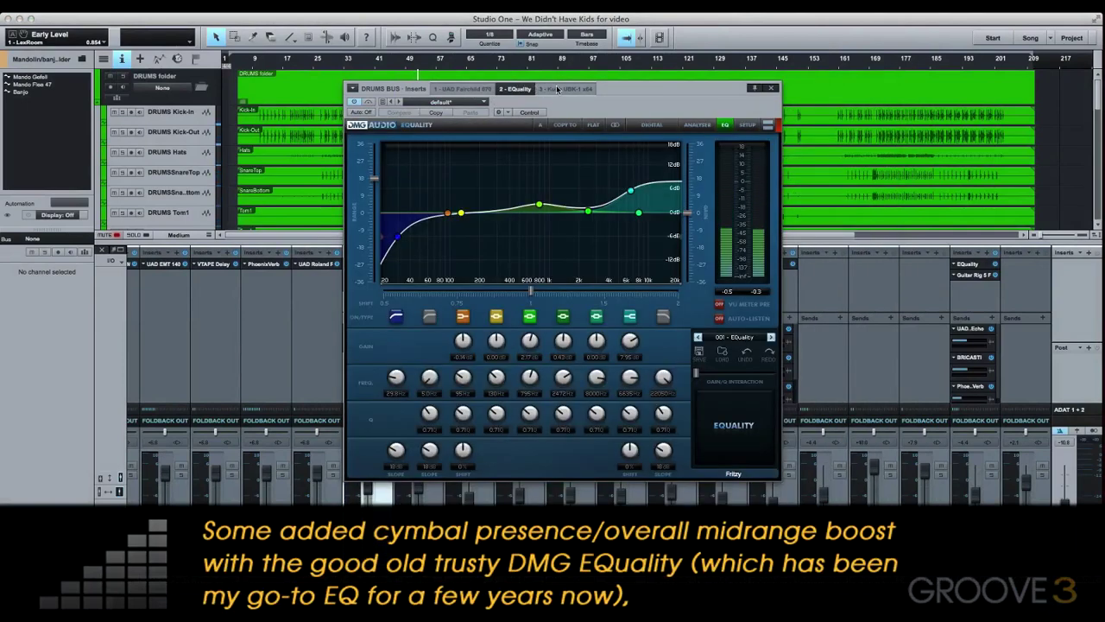
pyautogui.click(557, 89)
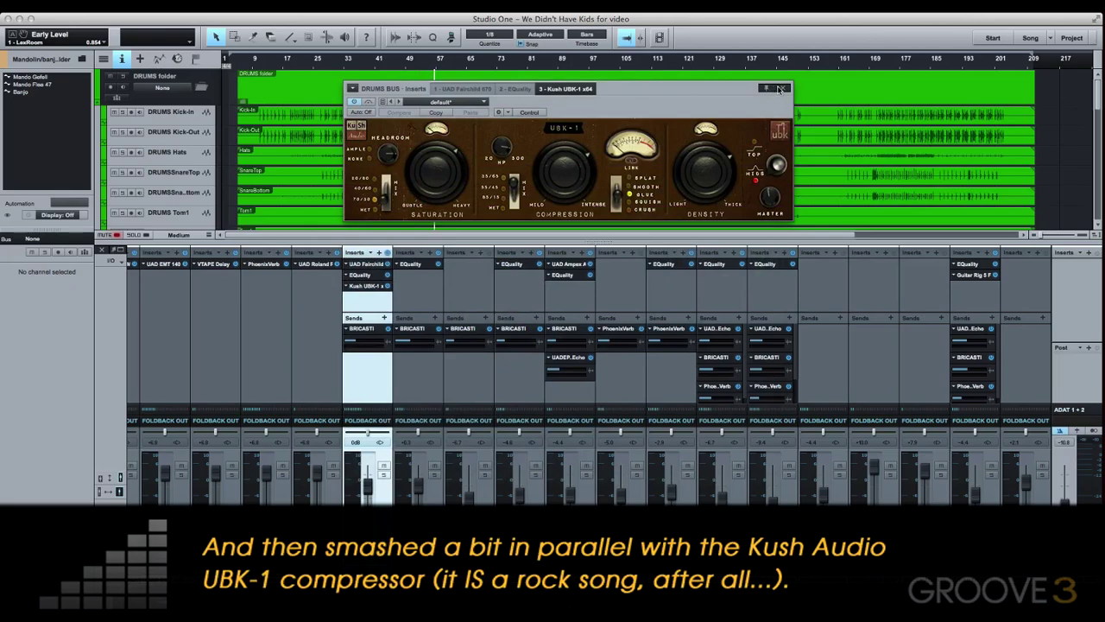
pyautogui.click(781, 89)
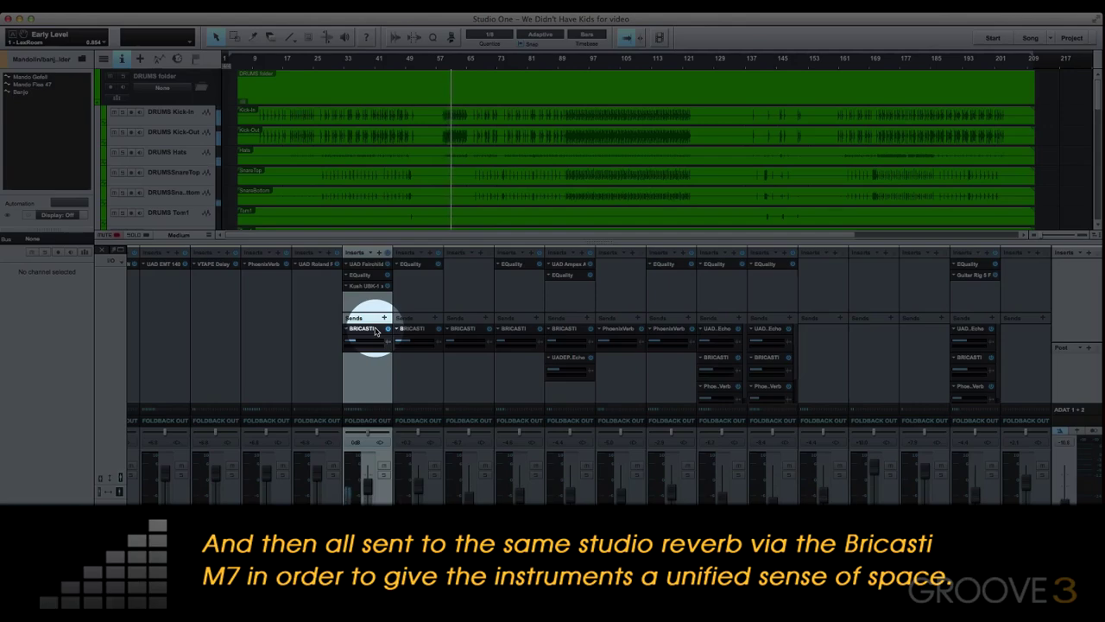
pyautogui.press('F3')
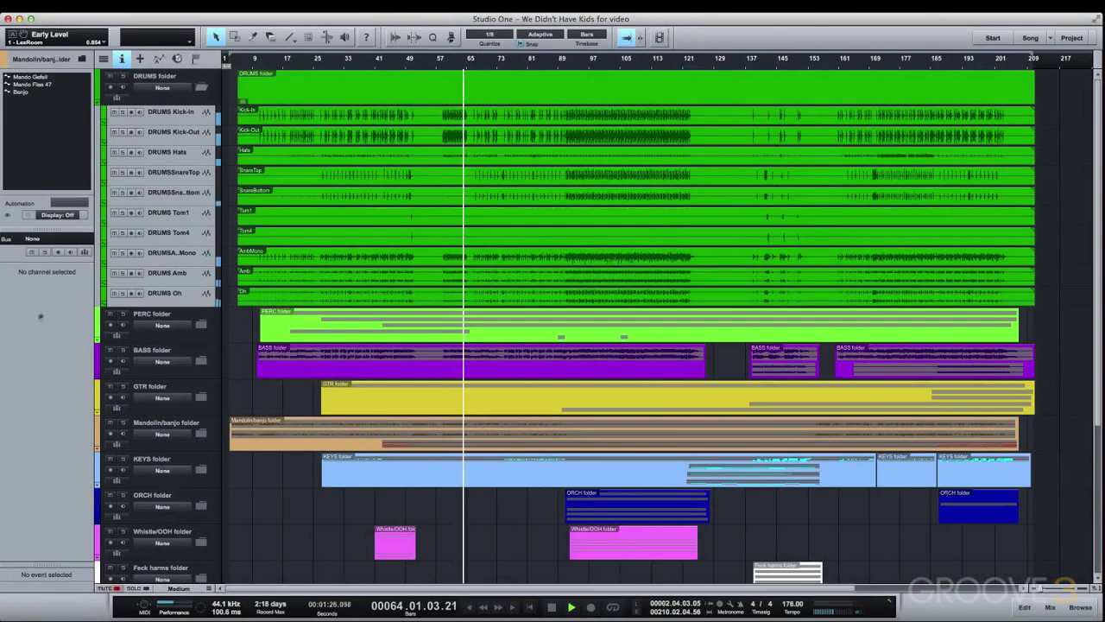
pyautogui.click(201, 88)
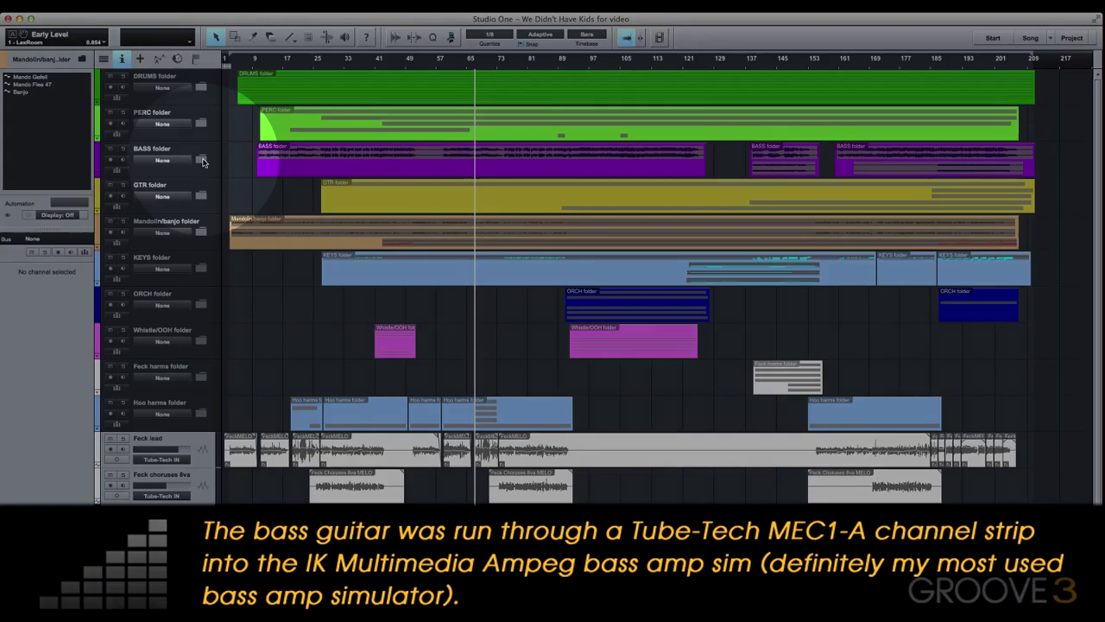
# Examine the Bass and Bass end fuzz tracks inside the BASS folder and the guitar tracks inside the GTR folder
pyautogui.click(202, 160)
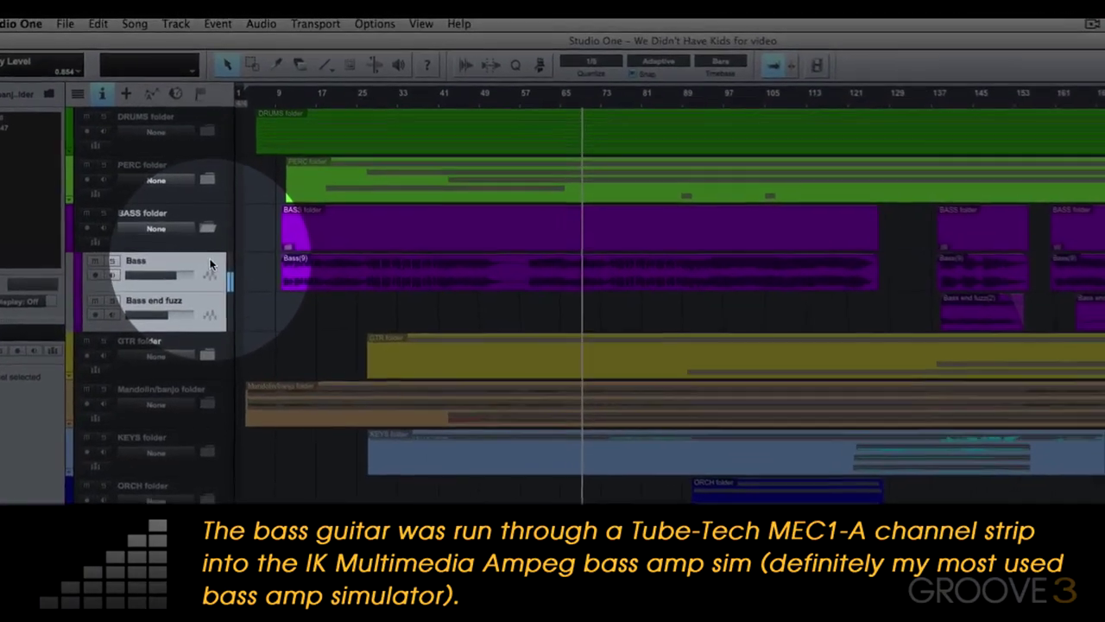
pyautogui.click(210, 260)
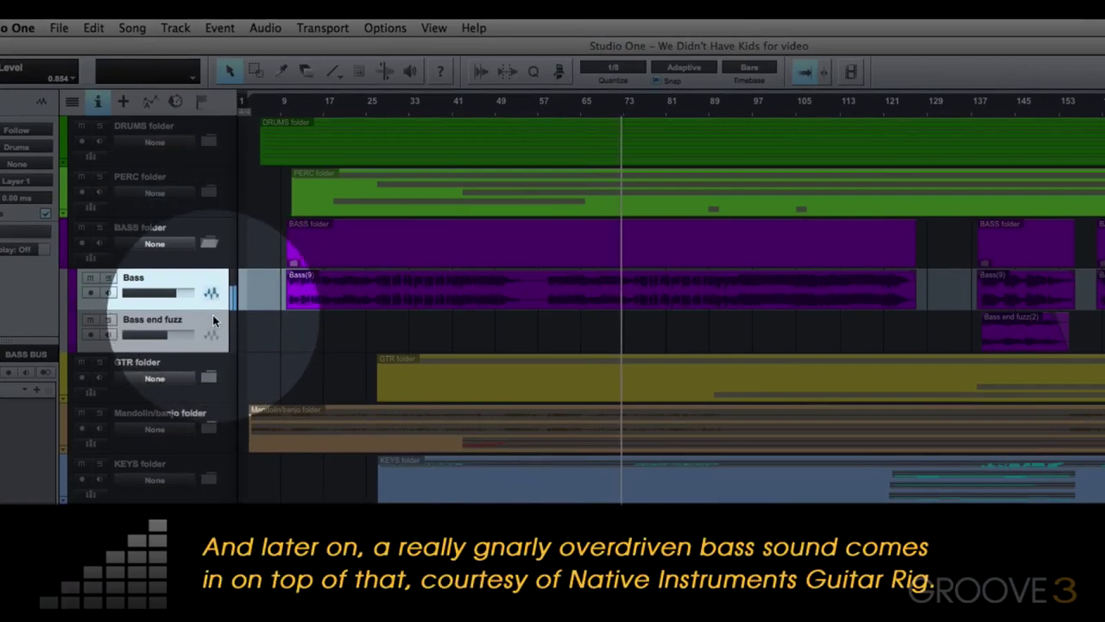
pyautogui.click(213, 318)
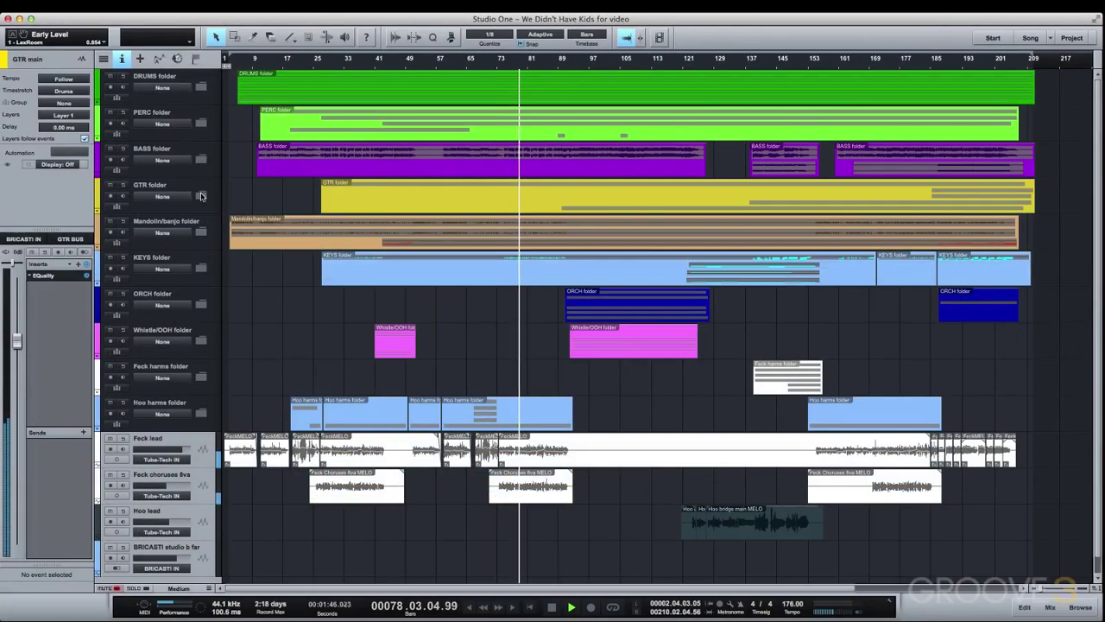
pyautogui.click(201, 195)
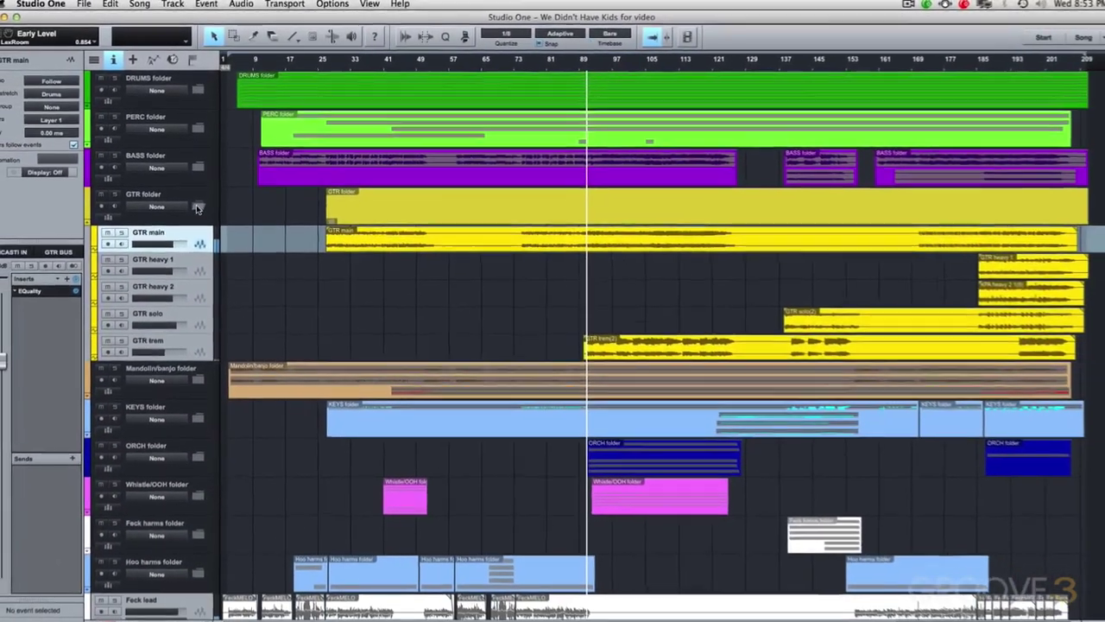
pyautogui.click(185, 245)
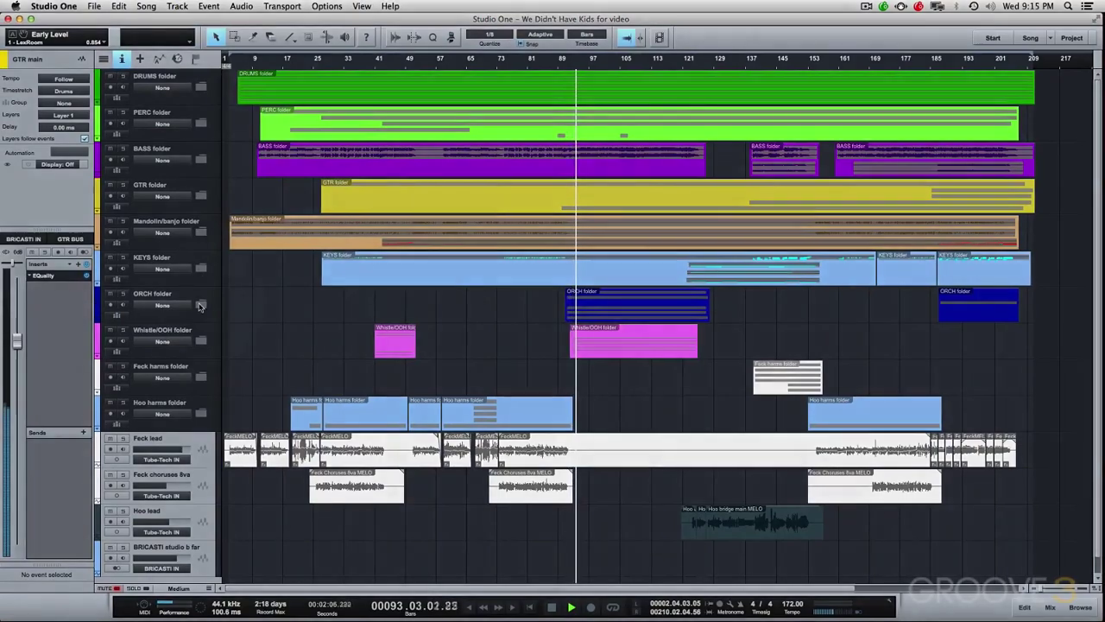
# Expand the ORCH folder and inspect the EQuality insert on the ORCH BUS in the mixer
pyautogui.click(201, 304)
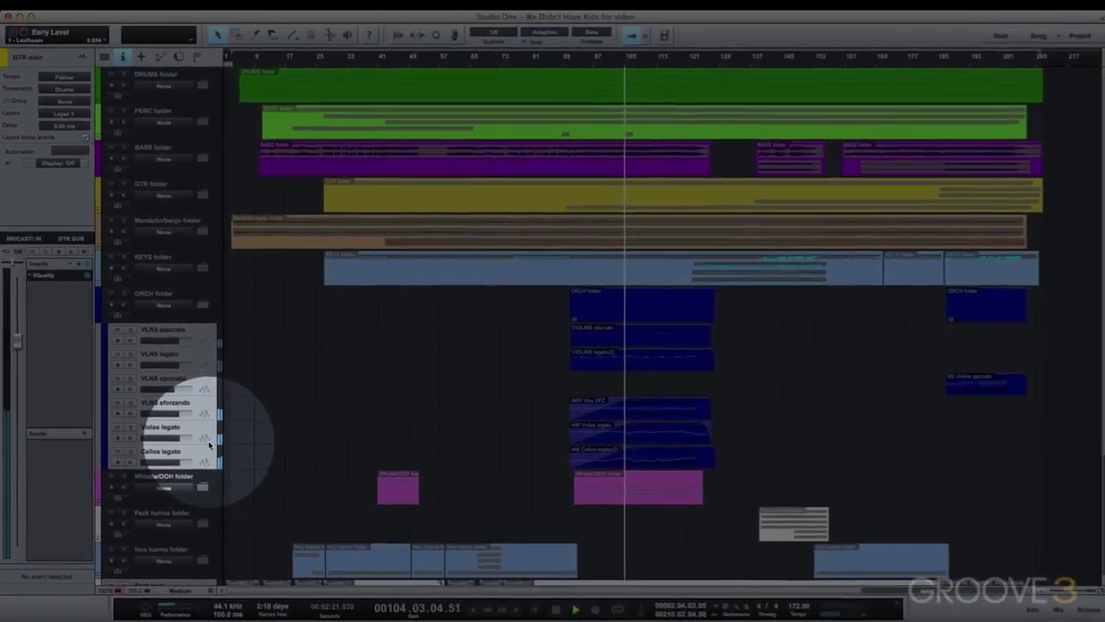
pyautogui.press('F3')
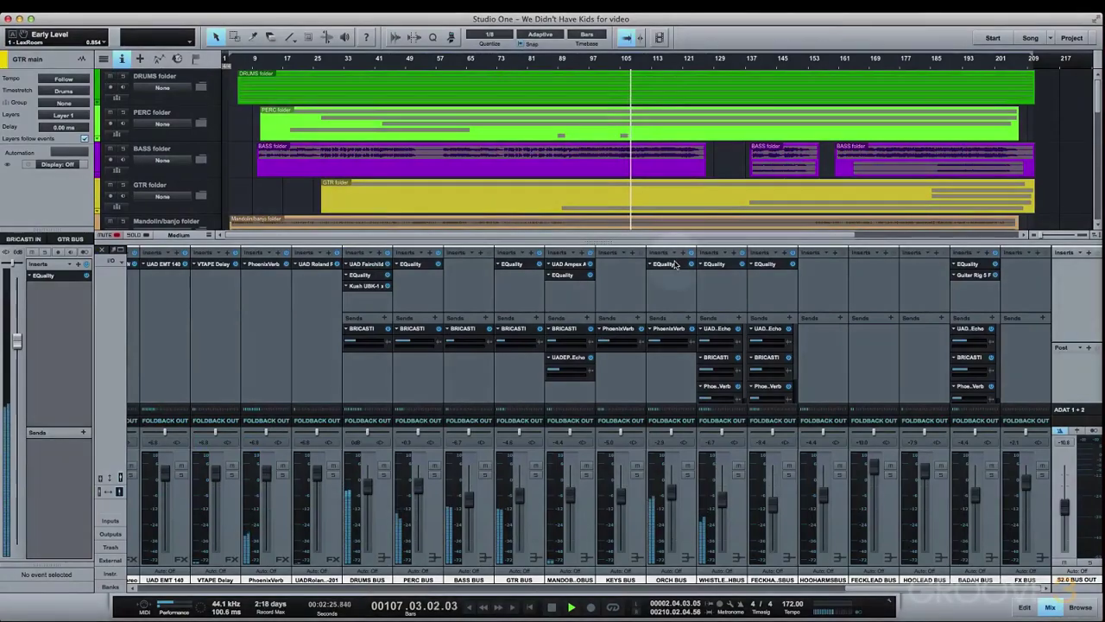
pyautogui.click(678, 264)
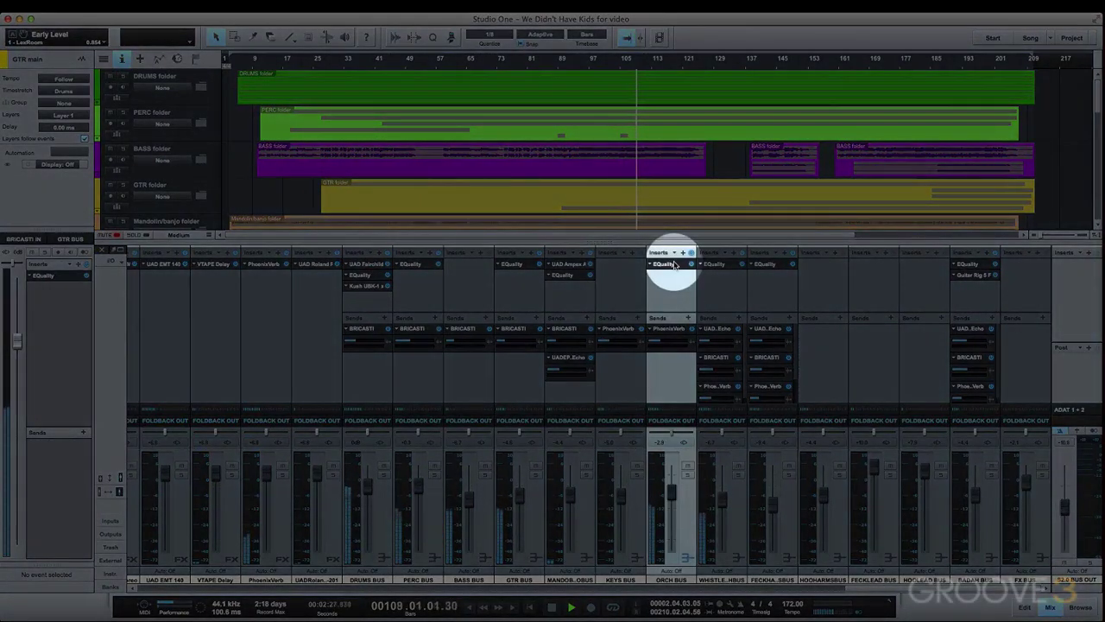
pyautogui.click(665, 264)
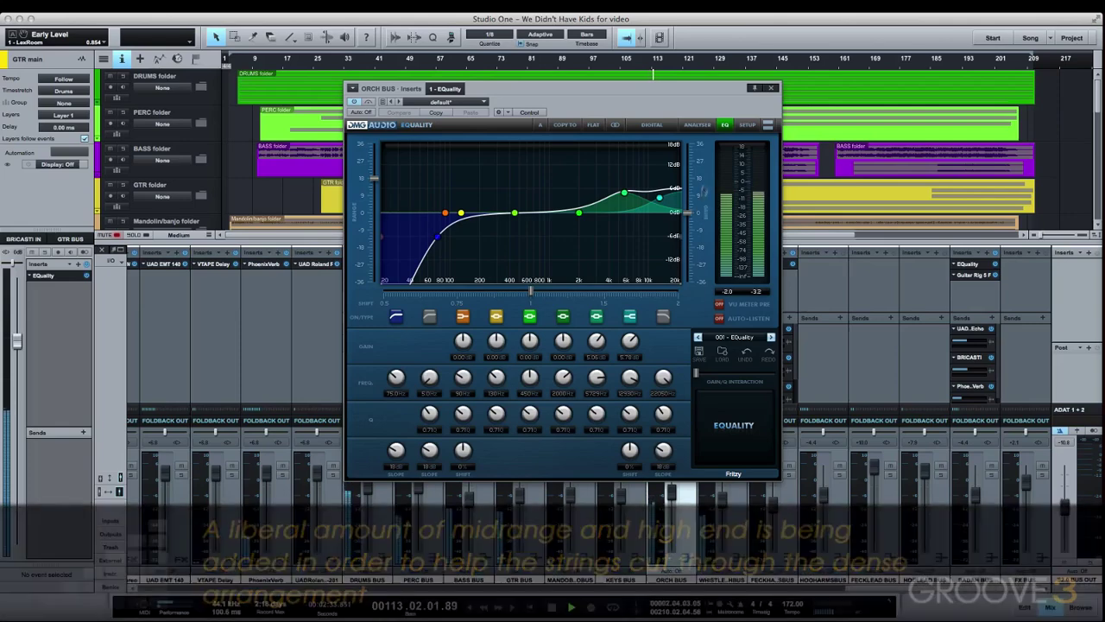
pyautogui.click(773, 89)
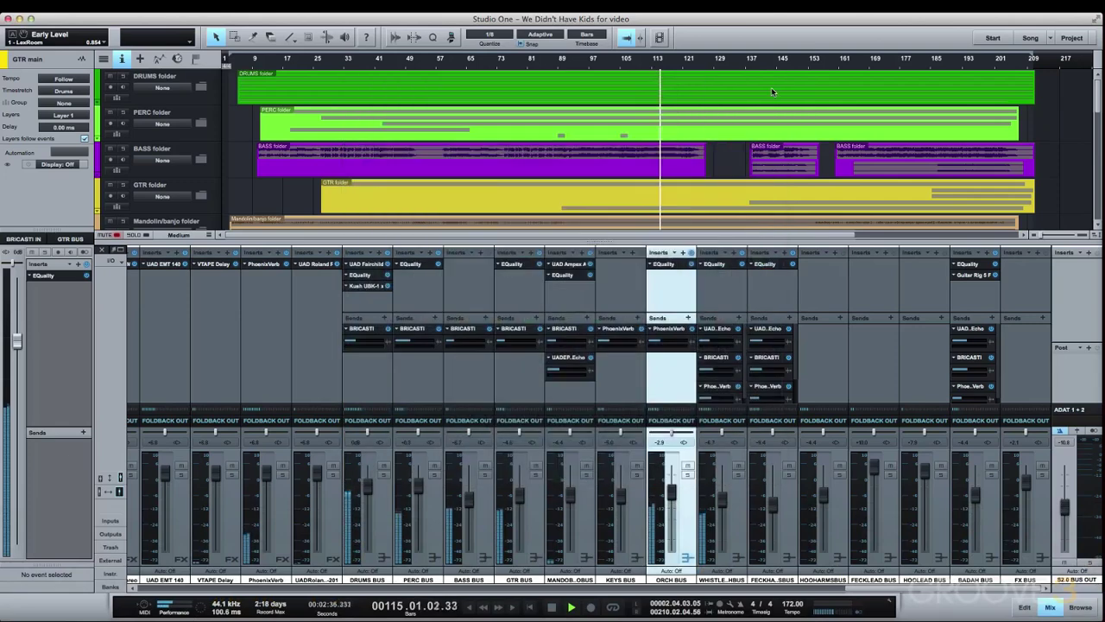
# View the PhoenixVerb reverb used by the ORCH BUS send, hide the mixer, and collapse the ORCH folder
pyautogui.click(674, 329)
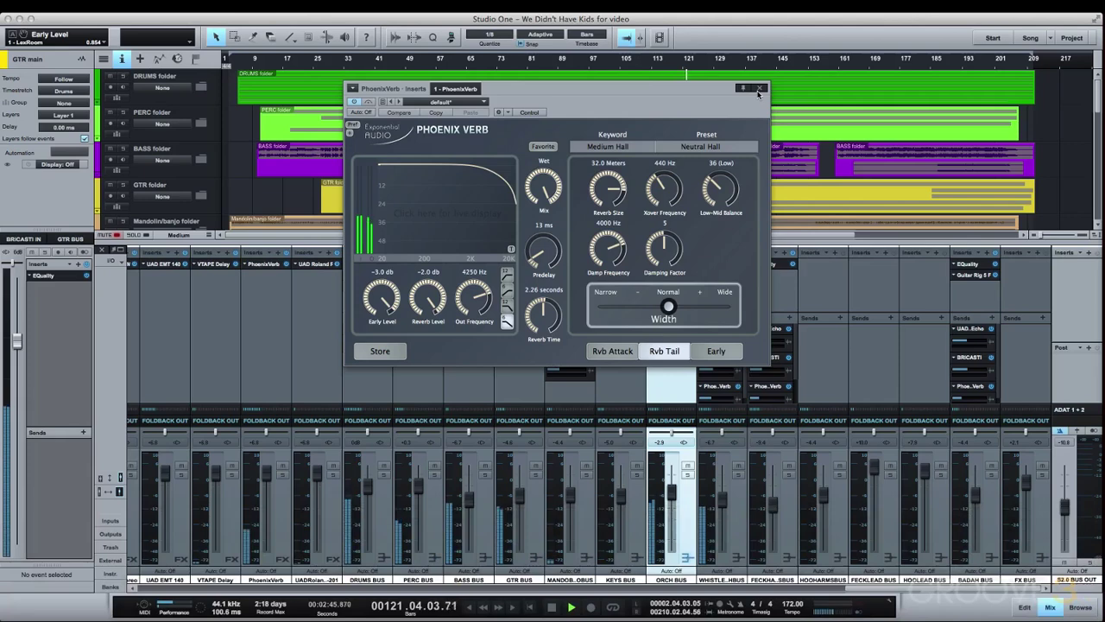
pyautogui.click(760, 89)
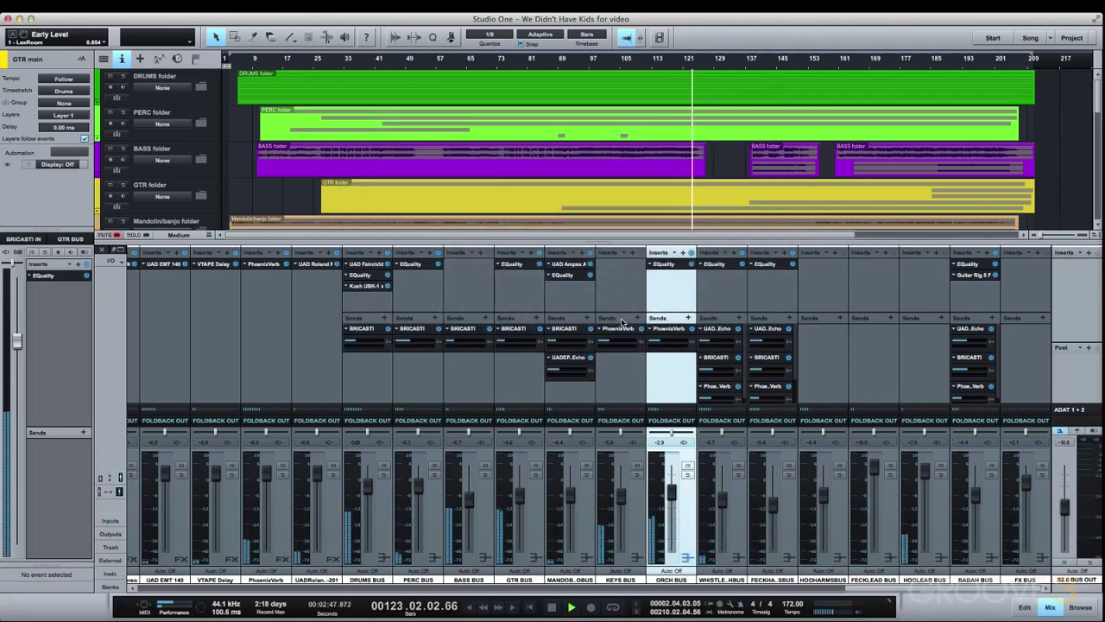
pyautogui.press('F3')
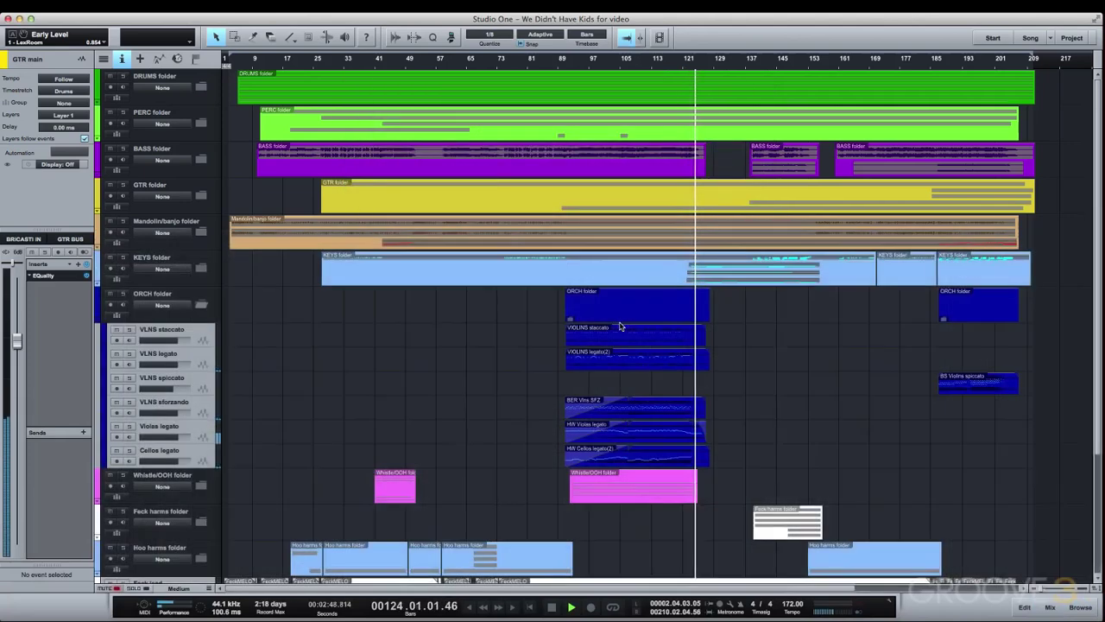
pyautogui.click(200, 305)
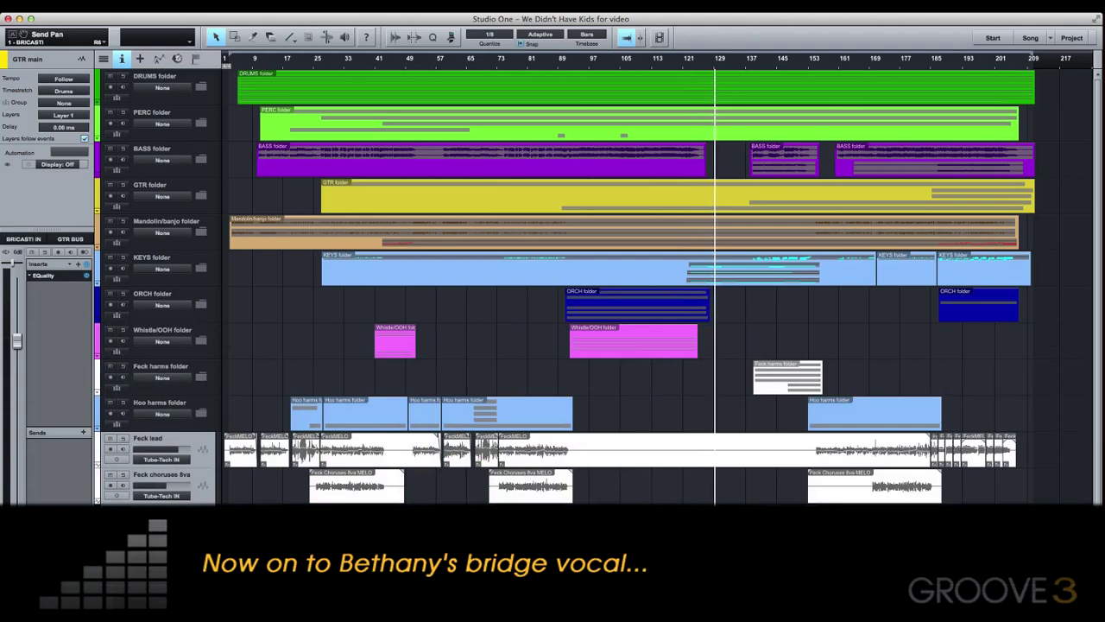
# Select the Hoo lead vocal track and open the RND Portico 5043 compressor on its mixer channel
pyautogui.press('Down')
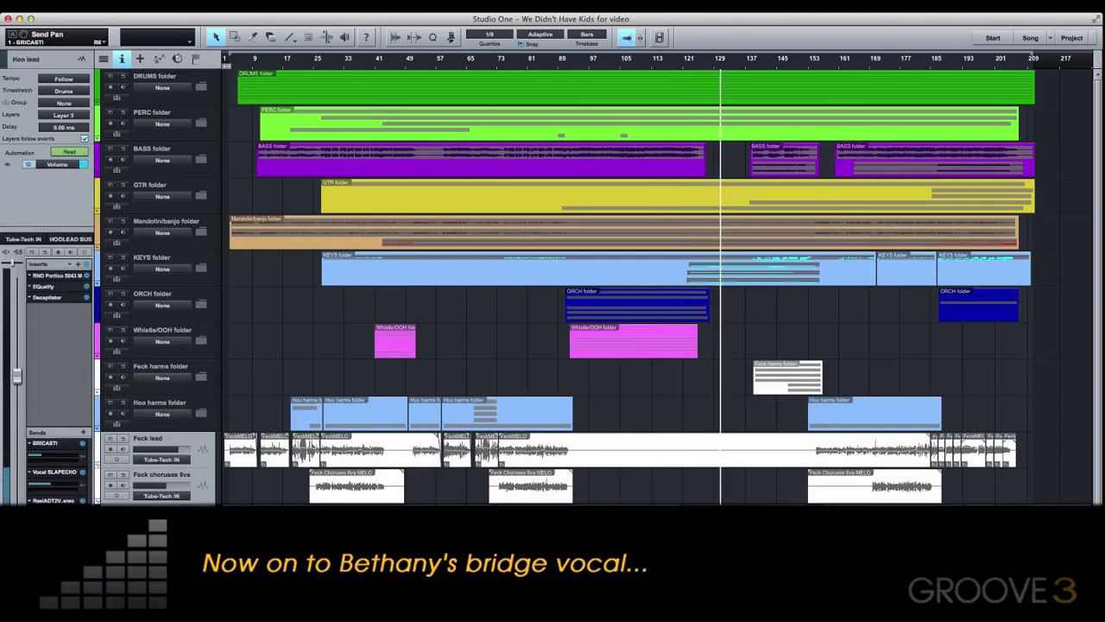
pyautogui.press('F3')
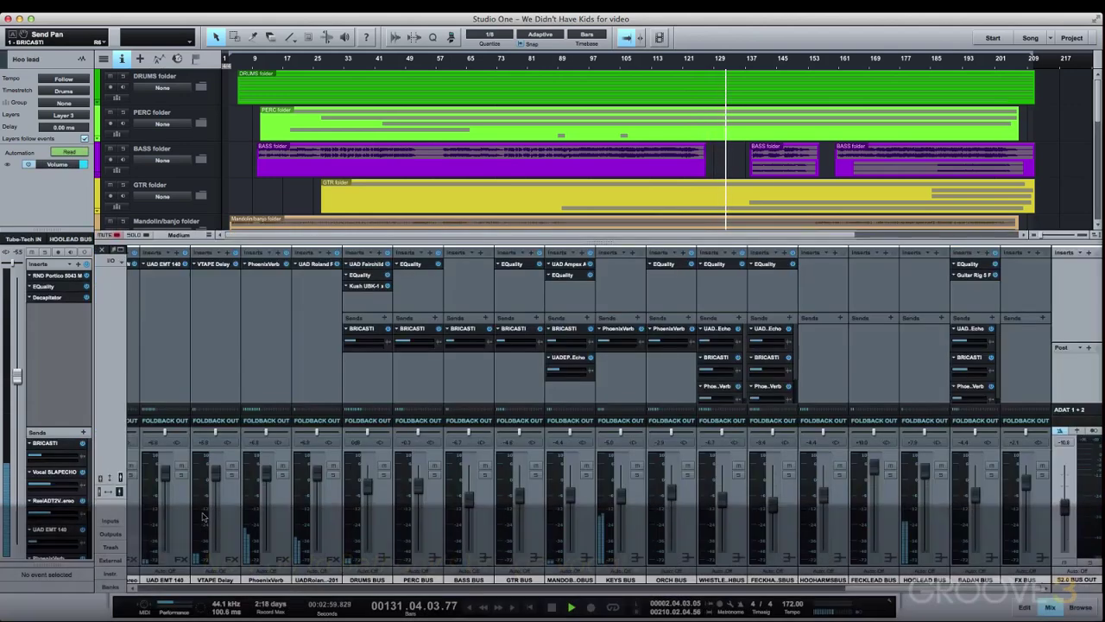
pyautogui.moveTo(907, 588); pyautogui.dragTo(750, 599)
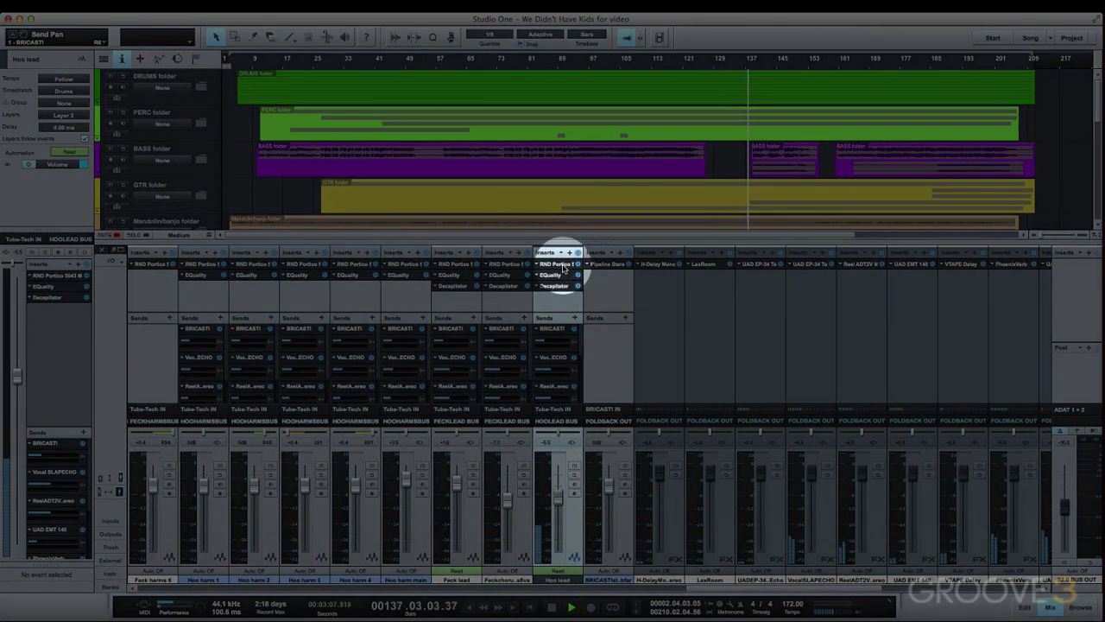
pyautogui.click(556, 264)
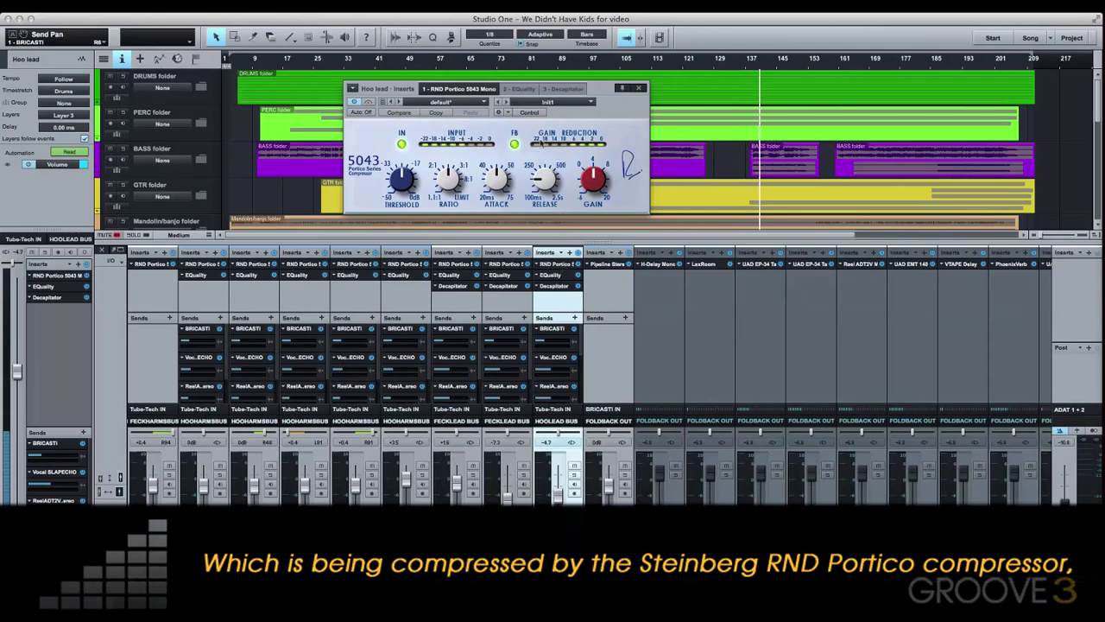
# Inspect the EQuality and Decapitator inserts on the Hoo lead channel, and close the plug-in window
pyautogui.click(521, 89)
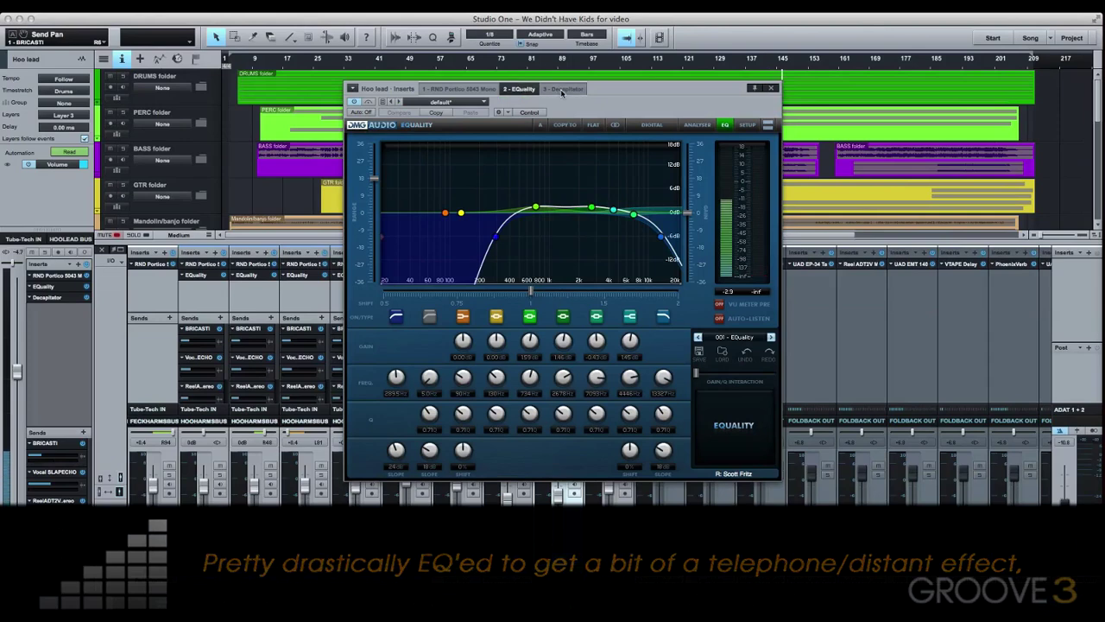
pyautogui.click(562, 89)
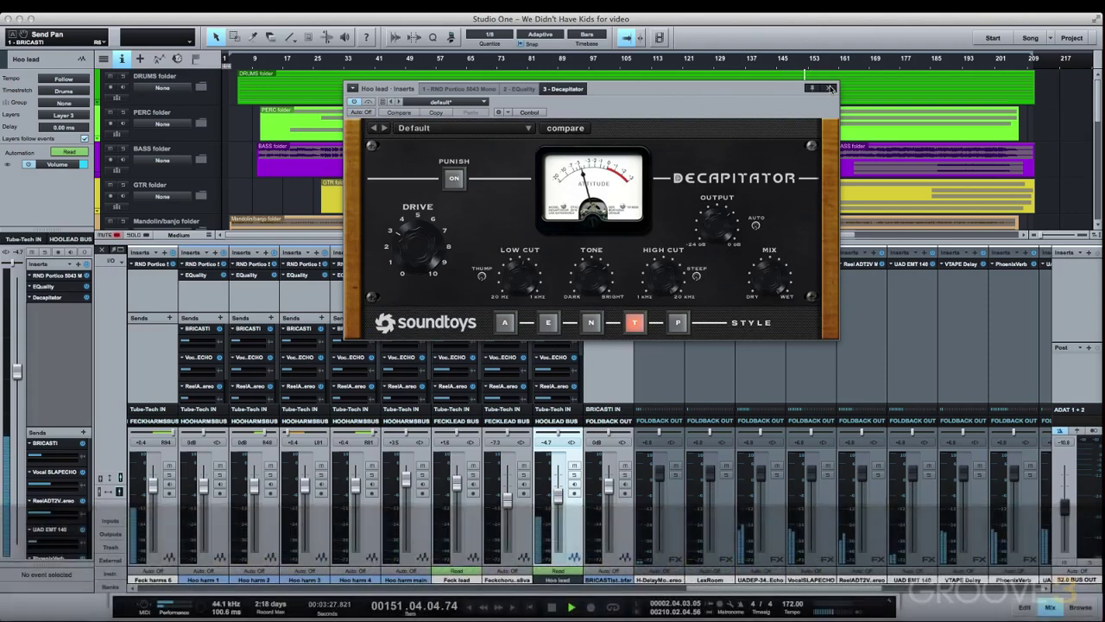
pyautogui.click(830, 88)
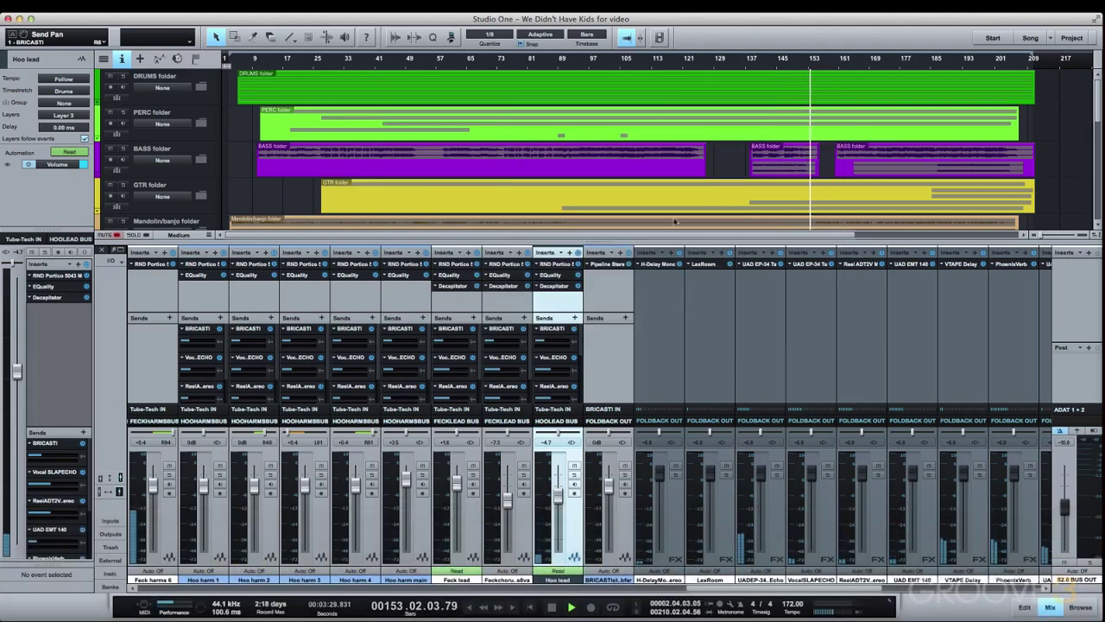
# Enlarge the mixer's sends section, look through all effect sends of the Hoo lead channel, and hide the mixer
pyautogui.moveTo(570, 311); pyautogui.dragTo(575, 273)
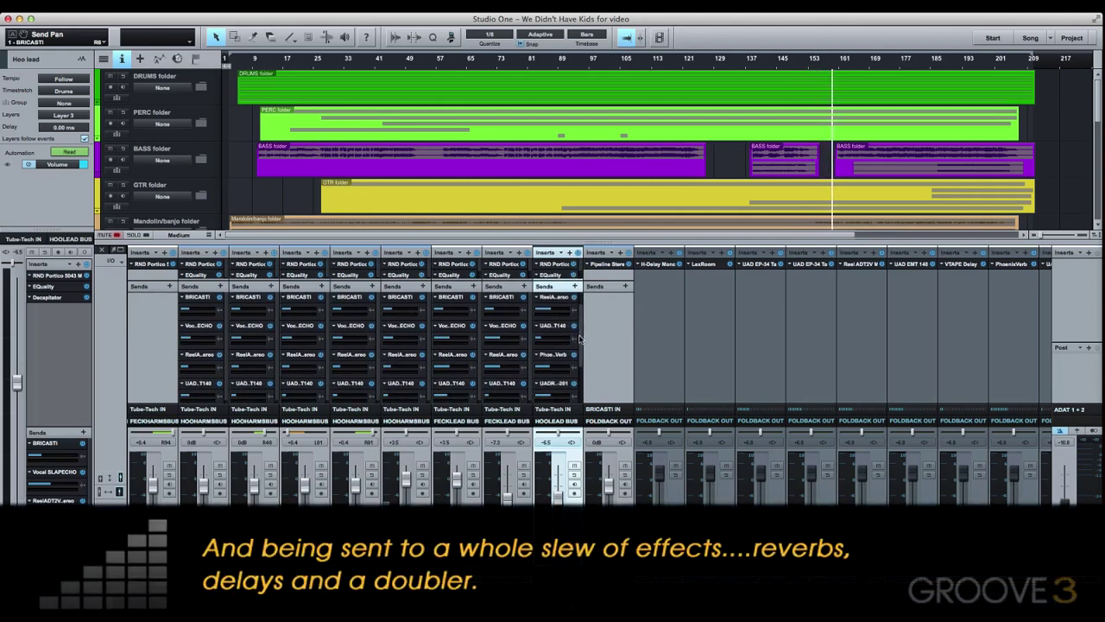
pyautogui.scroll(-1, 582, 361)
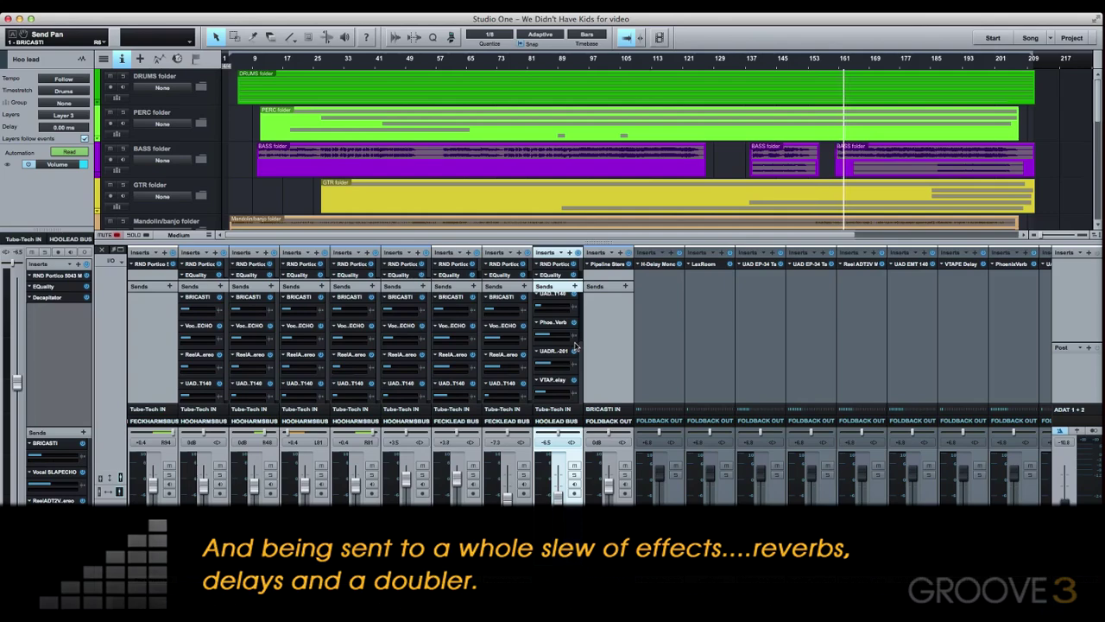
pyautogui.press('F3')
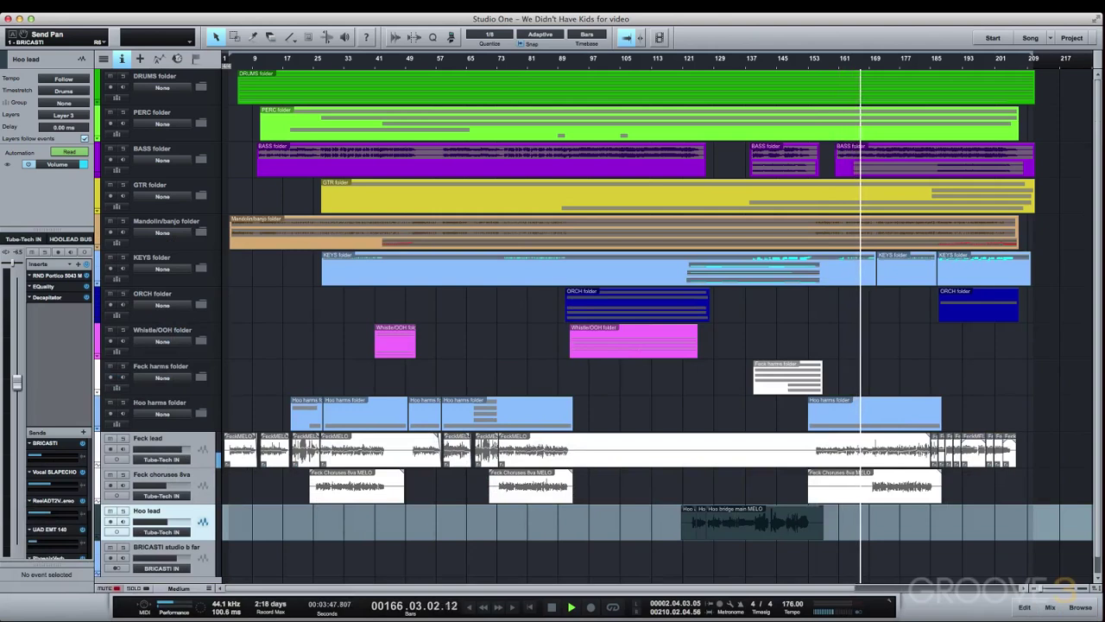
# Select the Feck lead vocal track, view its channel and FECKLEAD BUS routing in the mixer, and return to the full arrangement
pyautogui.click(191, 441)
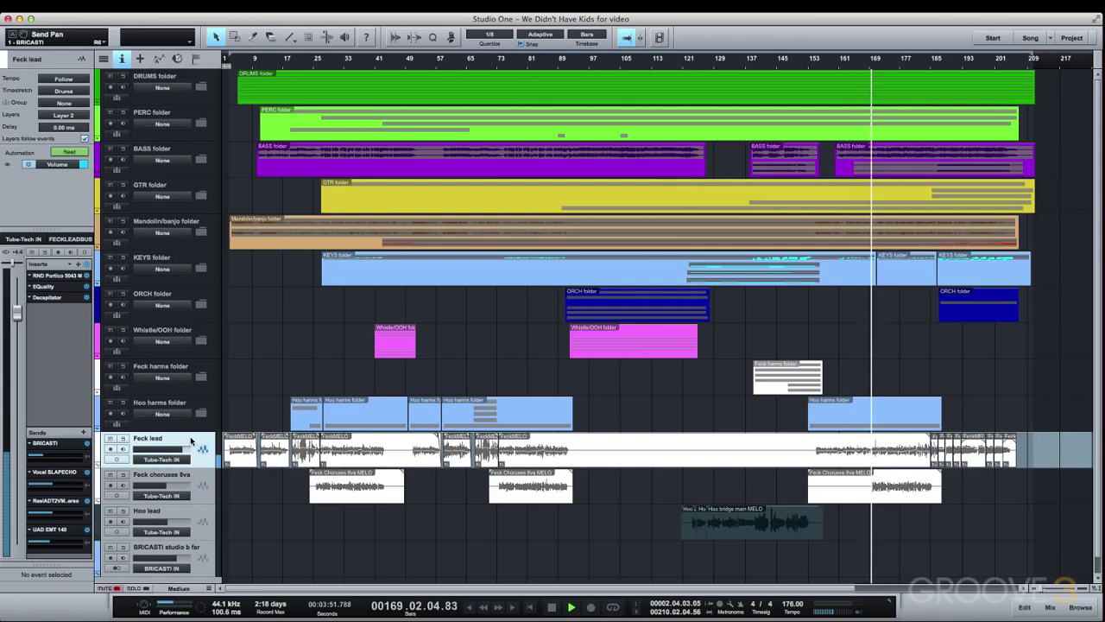
pyautogui.press('F3')
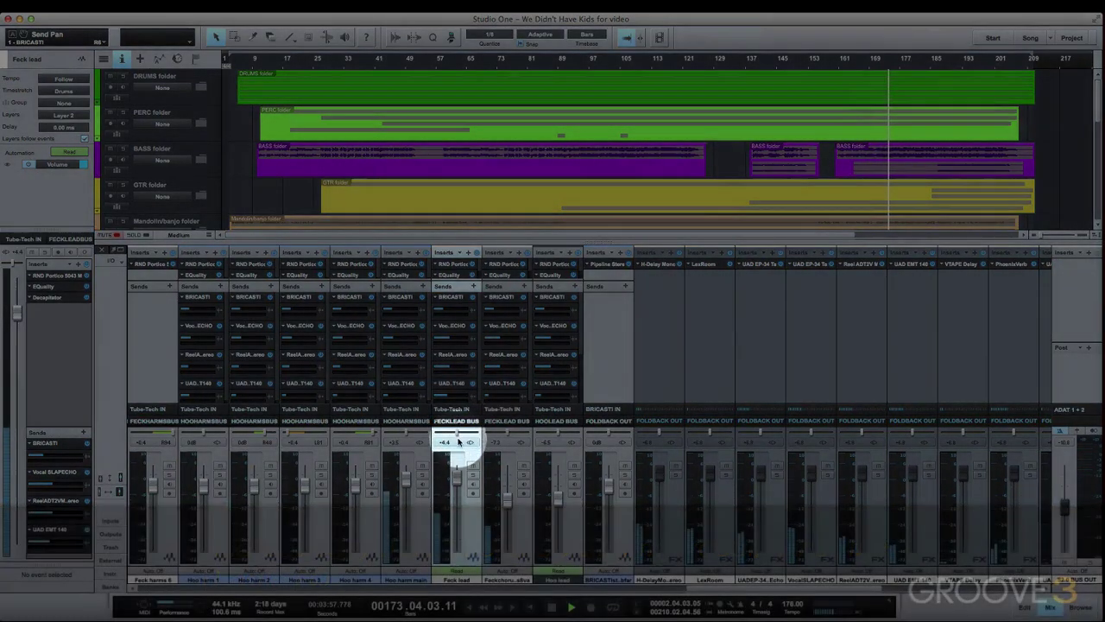
pyautogui.press('F3')
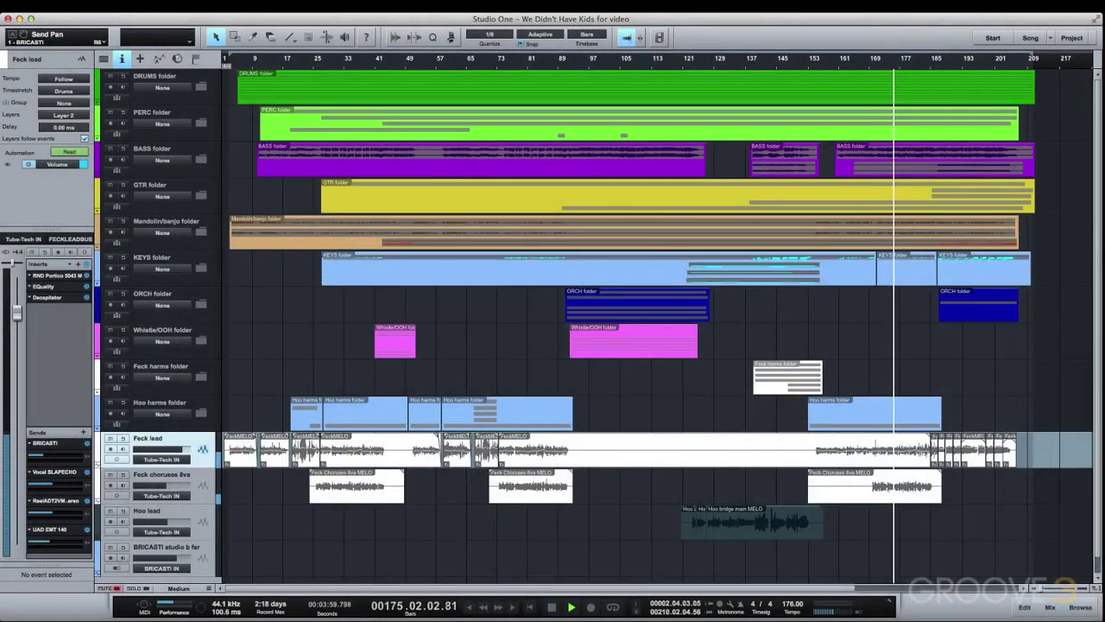